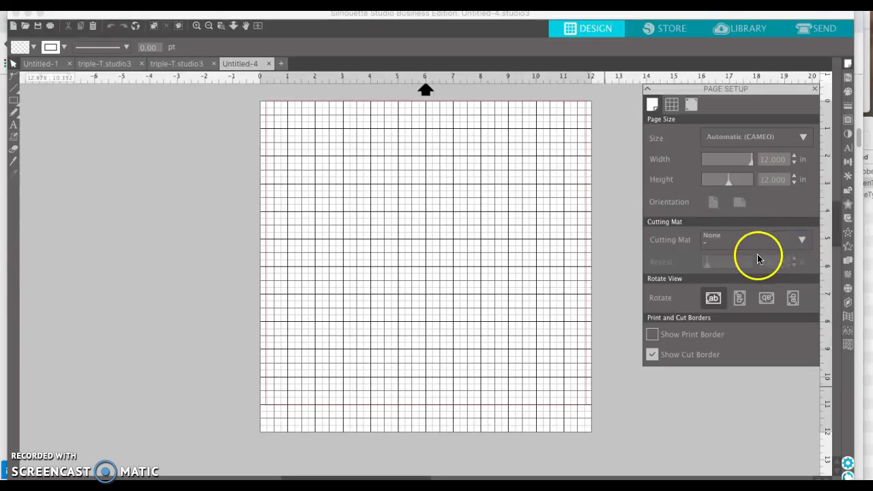
Step: Set the cutting mat to CAMEO 12 x 12 in and show the print border on the page
click(734, 239)
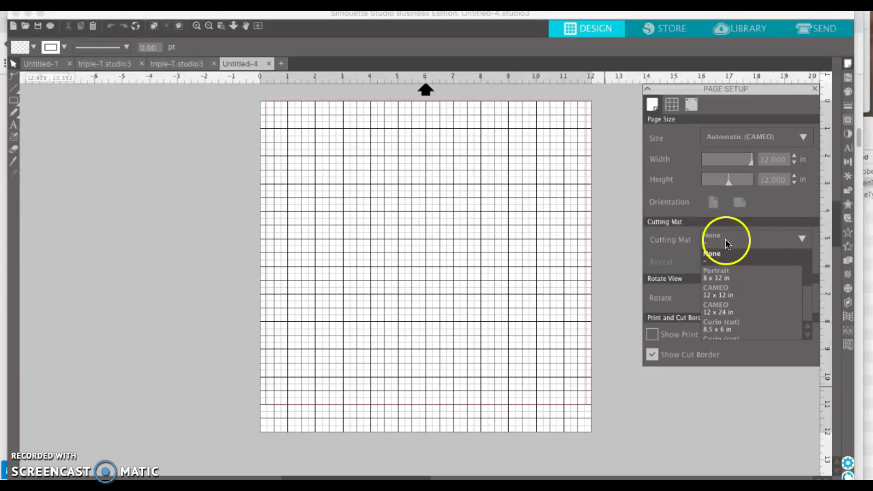
click(724, 293)
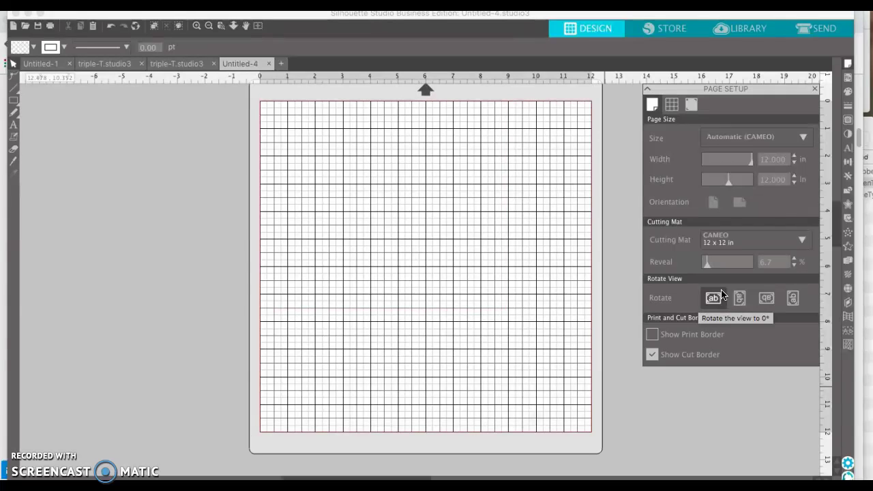
click(652, 335)
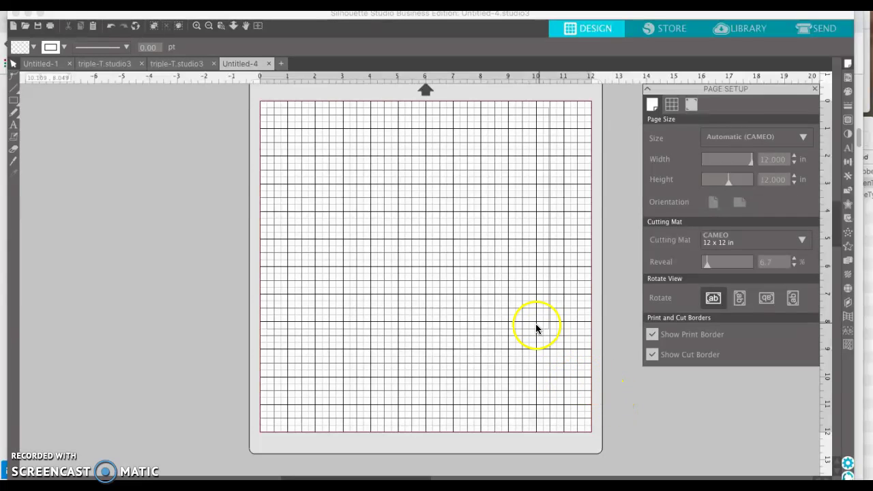
Step: Add Type 1 registration marks for CAMEO, Portrait and Curio to the page
click(690, 105)
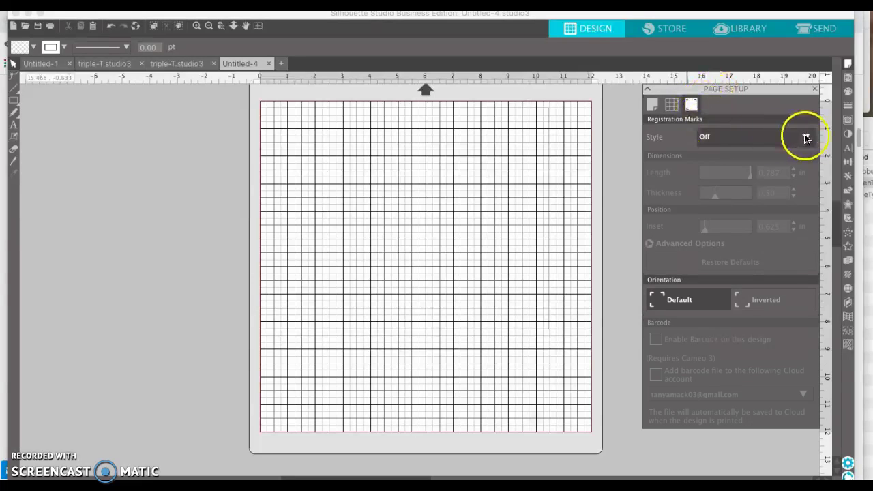
click(752, 142)
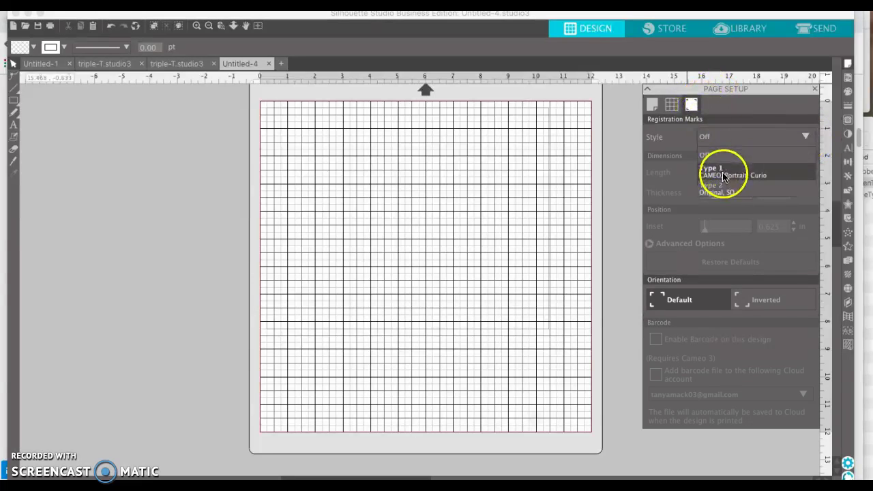
click(714, 175)
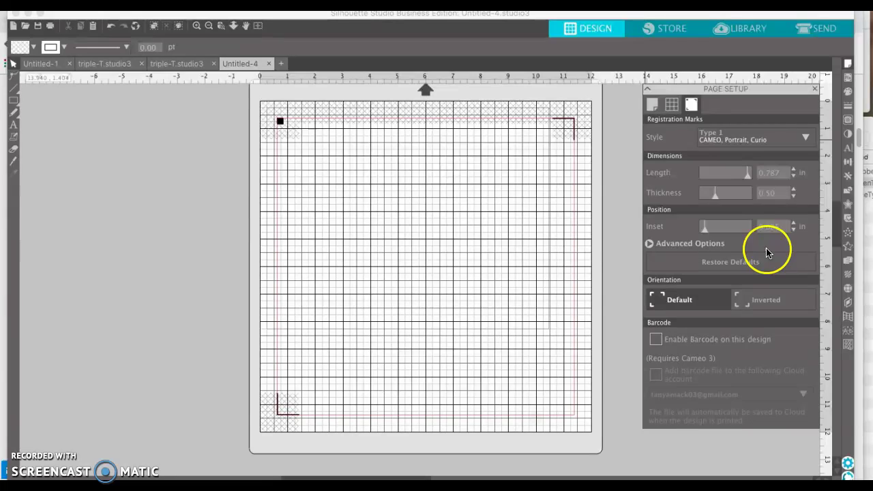
Step: Set the page size to Current Printer with portrait orientation
click(652, 104)
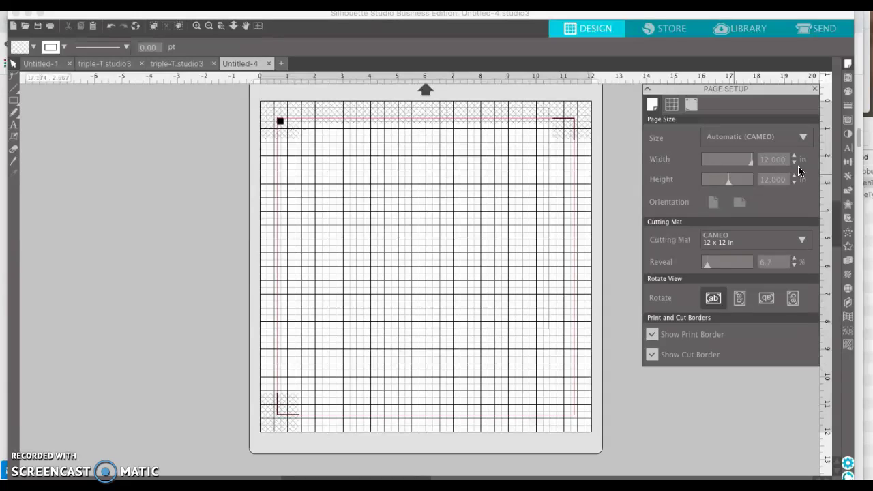
click(805, 140)
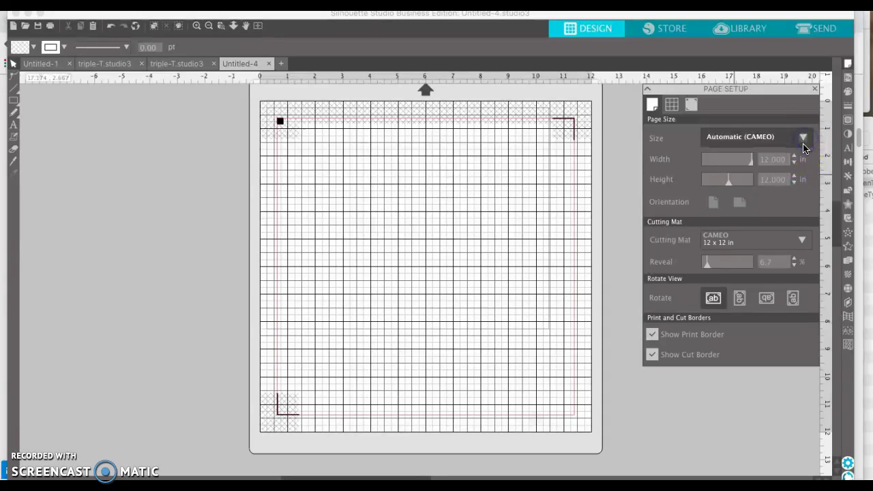
click(783, 202)
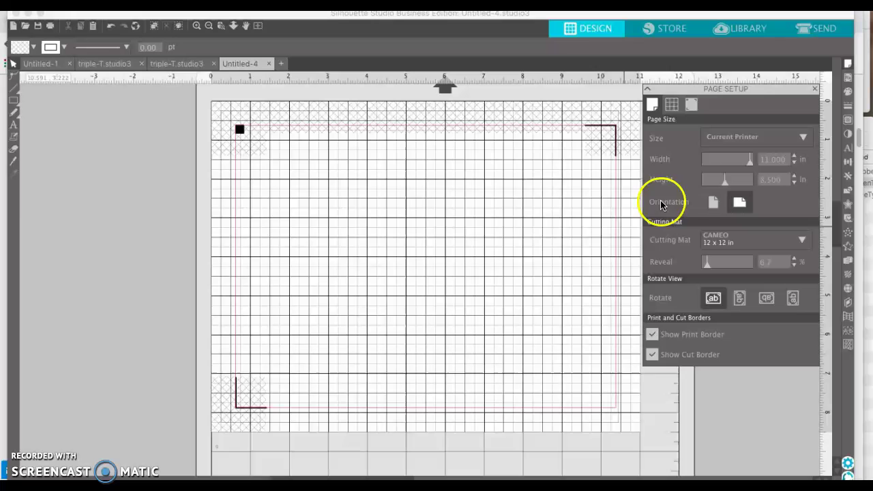
click(713, 202)
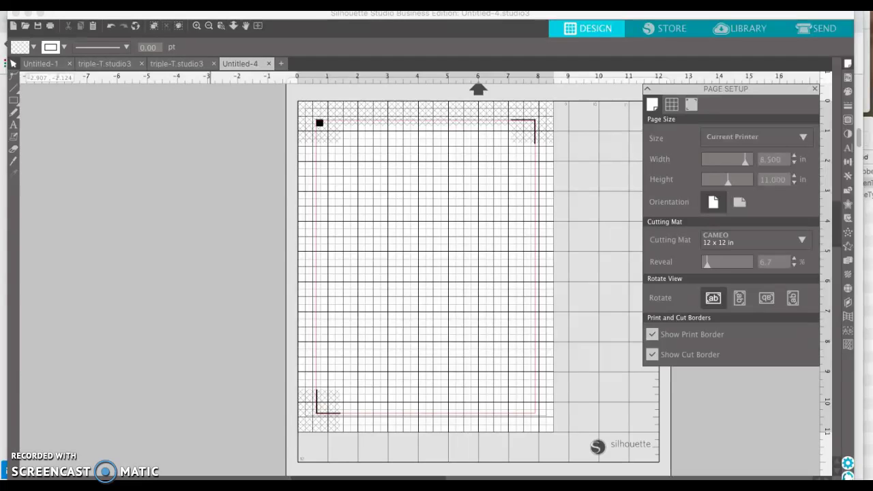
Step: Bring the image pic-fall-pumpkins8182.png from the Desktop folder into the design
click(116, 5)
click(133, 71)
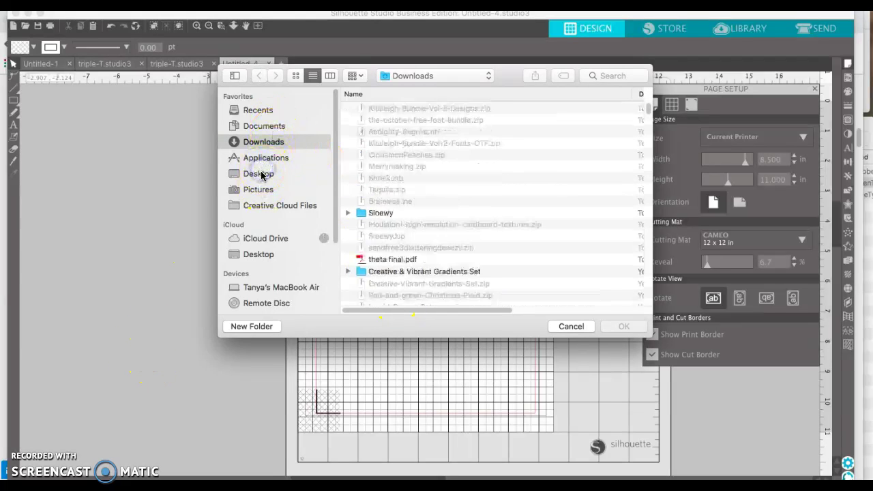
click(260, 173)
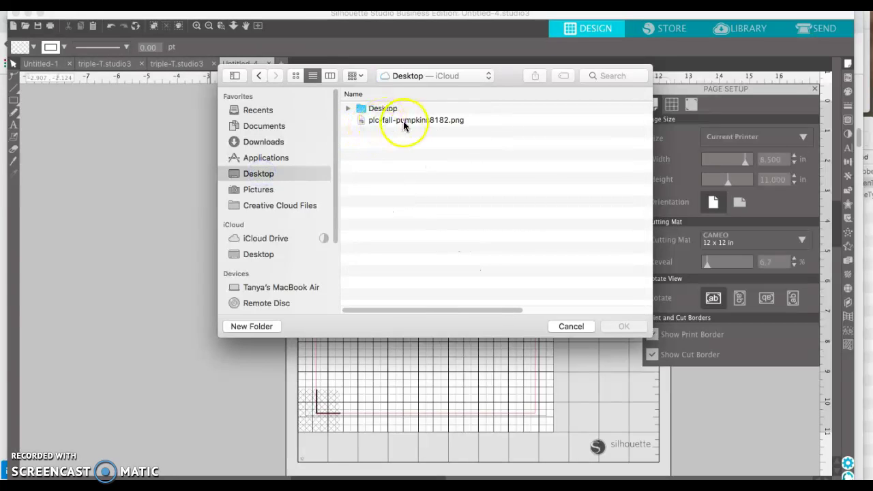
click(411, 120)
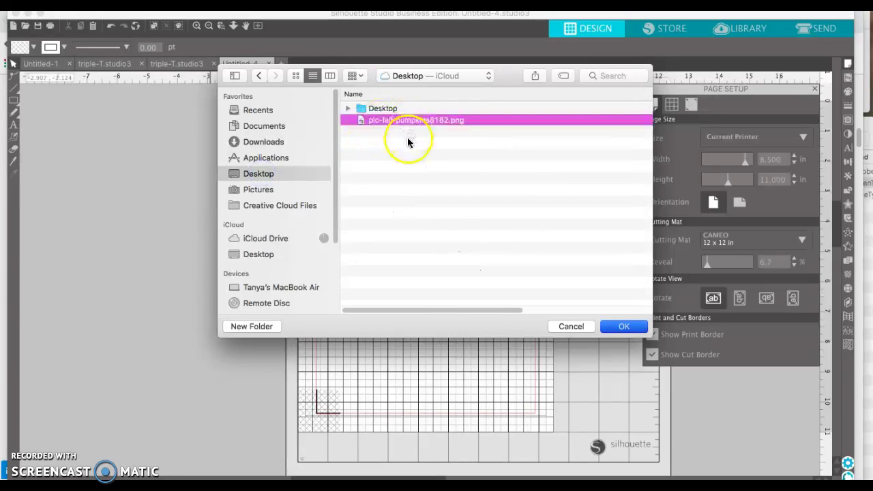
key(Return)
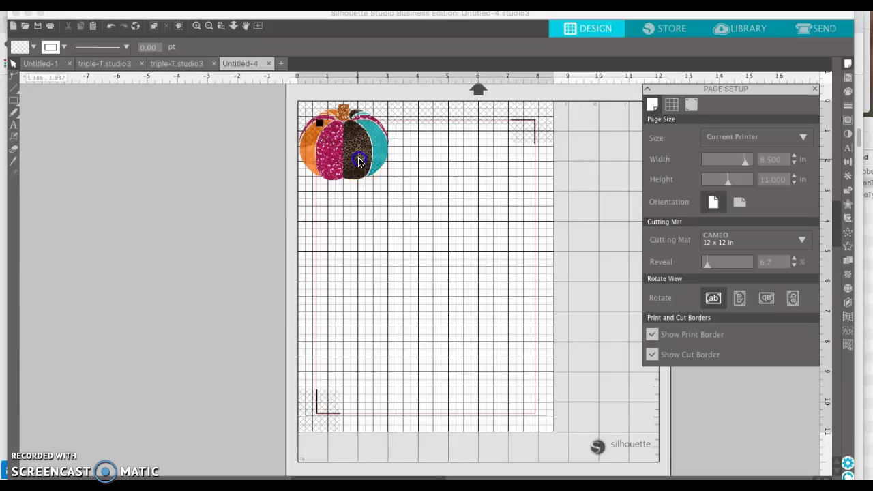
Step: Move the pumpkin inside the registration marks and enlarge it to about 7.1 in wide, filling the printable width
drag(357, 167, 382, 241)
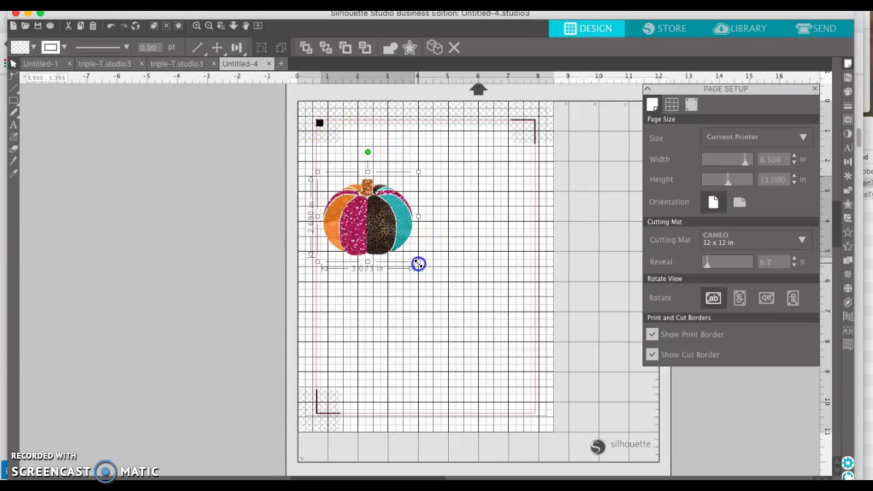
drag(495, 294, 580, 324)
drag(435, 308, 433, 306)
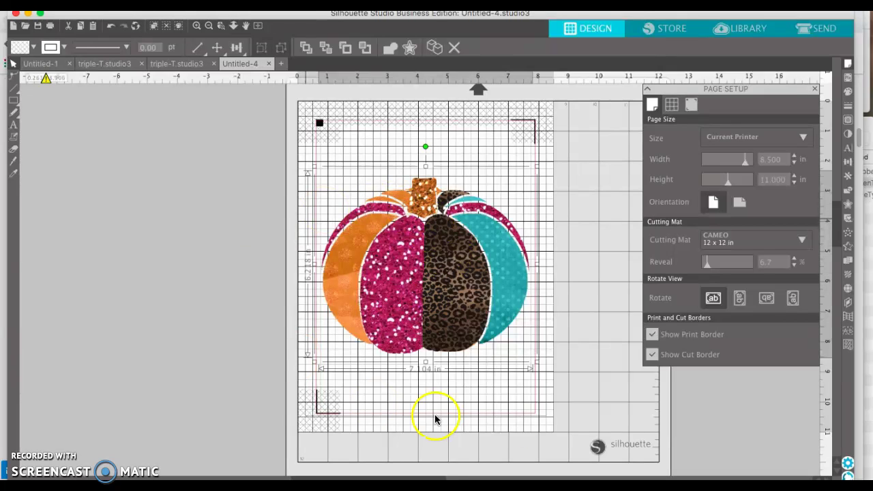
Step: Preview the pumpkin's cut lines with Tool 1 set to Cut, and return to the design view
click(805, 34)
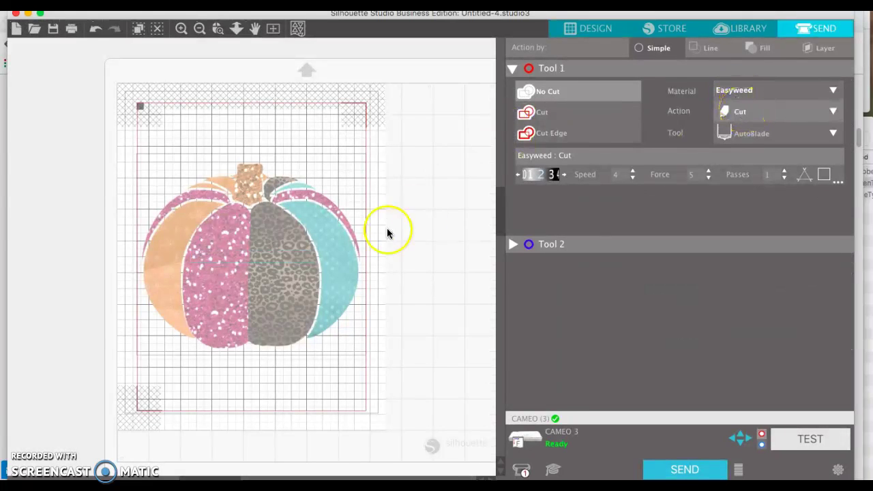
click(532, 114)
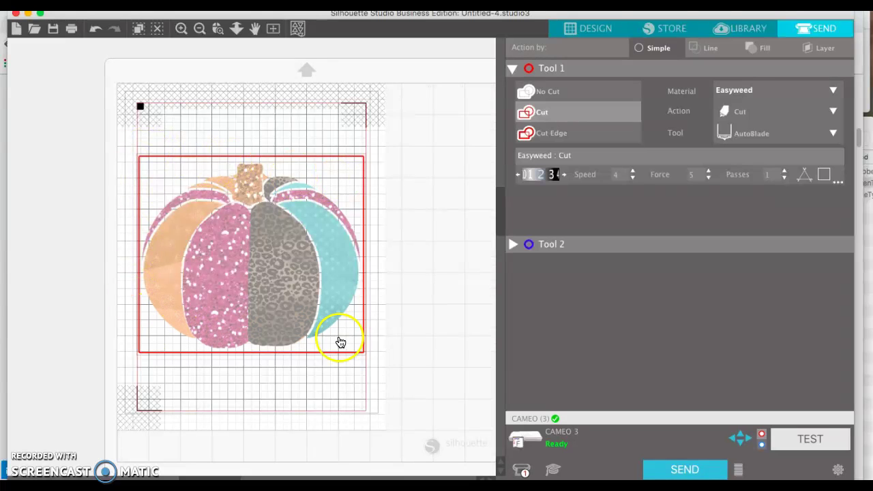
click(596, 28)
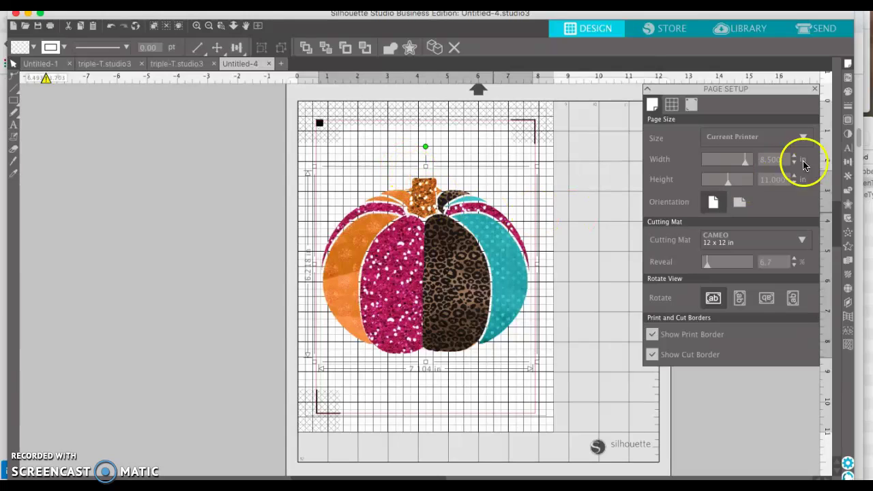
Step: Trace the outer edge of the pumpkin with the trace area around the whole image and the threshold at 89%
click(848, 122)
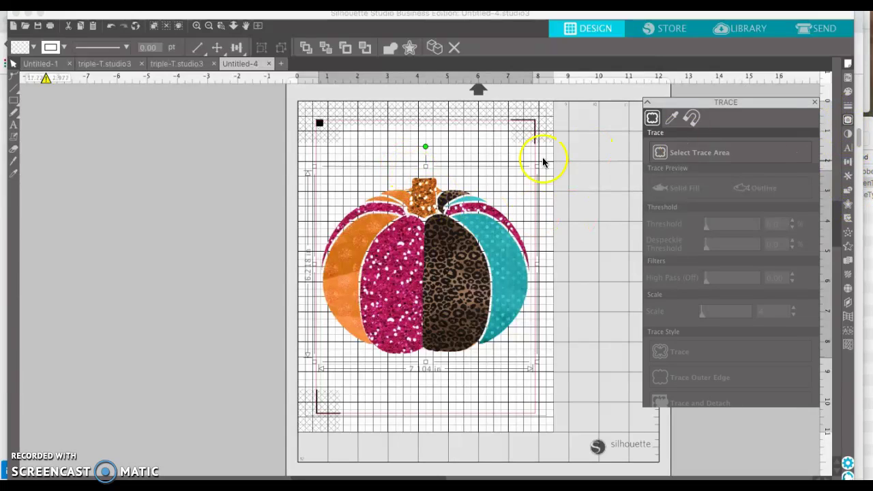
click(660, 139)
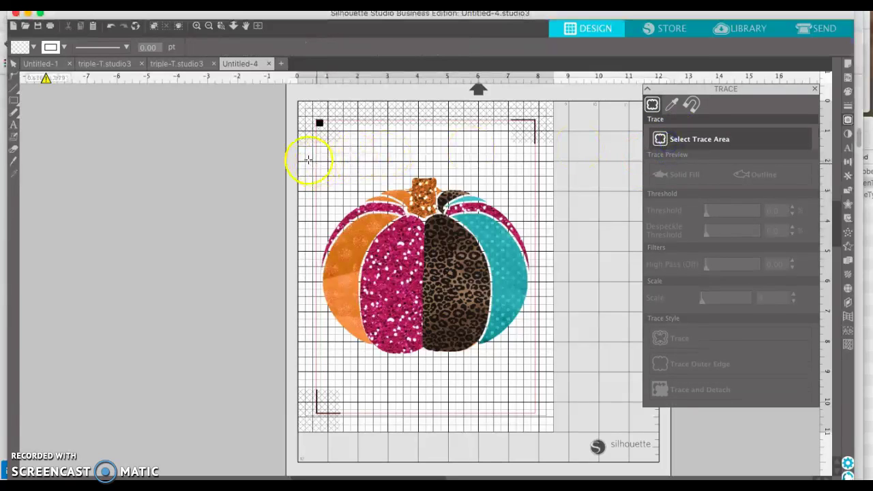
mouse_move(307, 159)
mouse_down()
mouse_move(515, 303)
mouse_move(556, 389)
mouse_up()
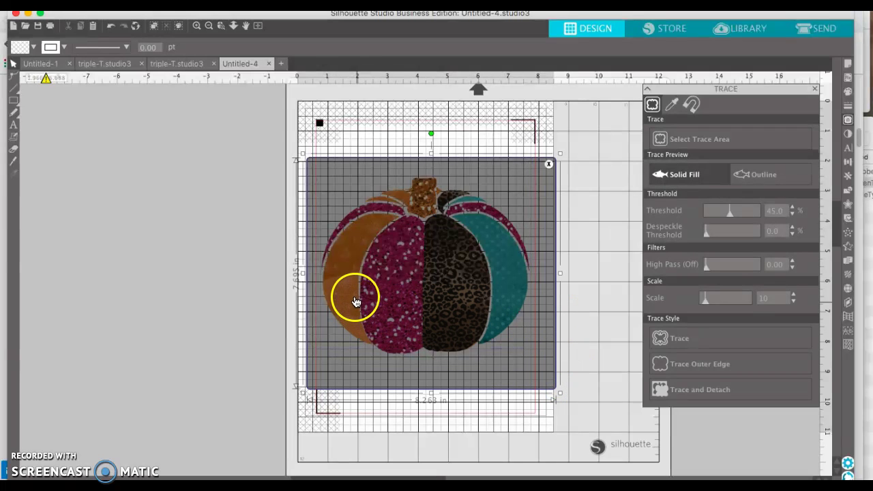
drag(649, 205, 753, 216)
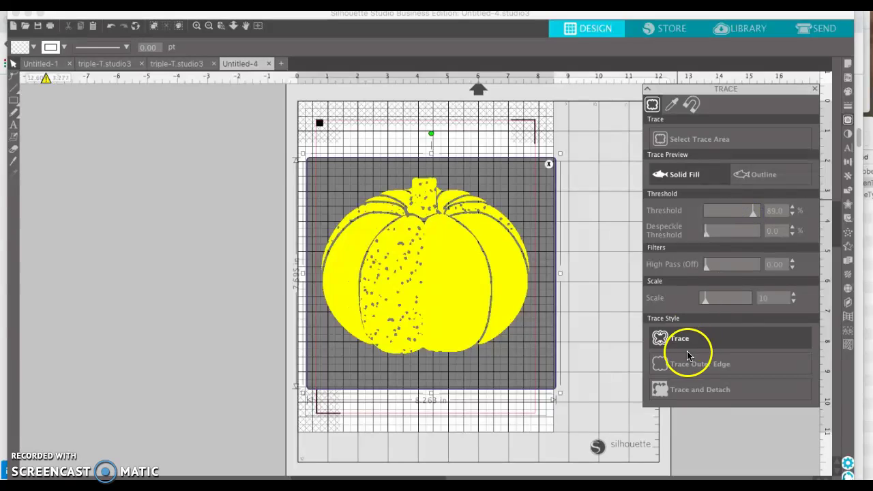
click(679, 367)
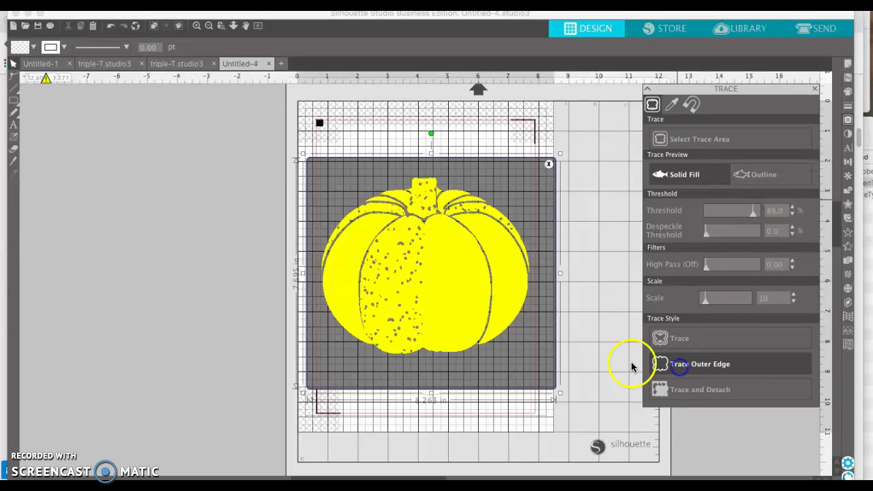
Step: Move the pumpkin image off the page to the left, leaving the traced outline in place
click(444, 264)
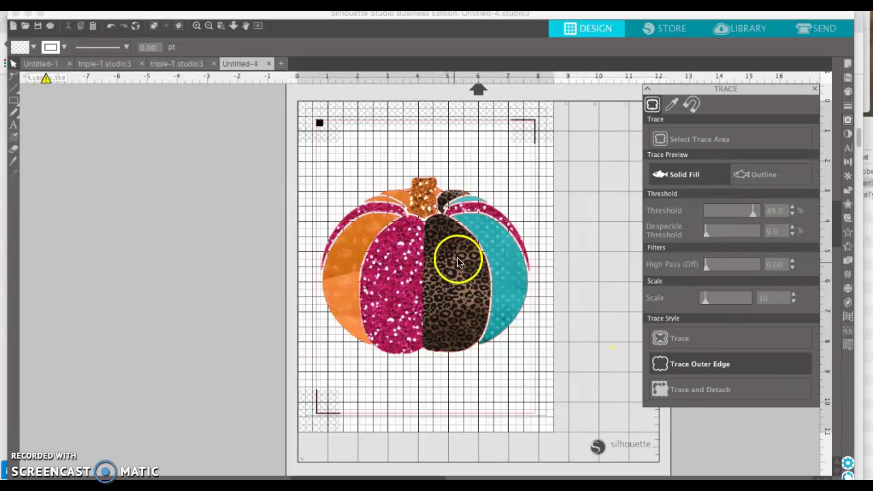
click(245, 266)
drag(245, 266, 196, 257)
click(354, 256)
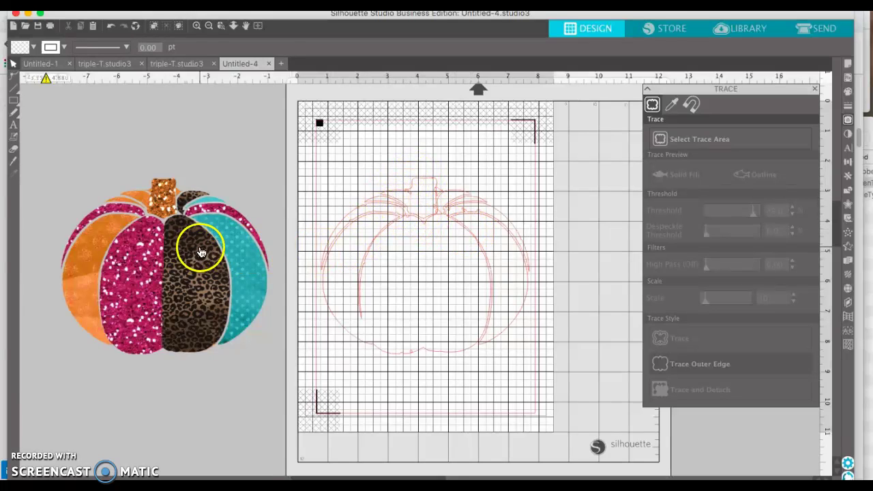
click(784, 142)
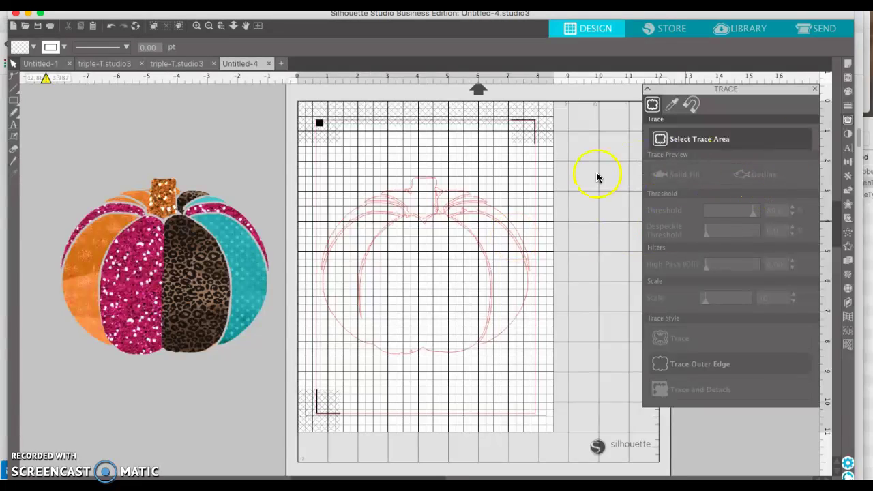
Step: Offset the traced pumpkin outline by 0.125 in and try the pumpkin image against it before moving the image back off the page
click(486, 207)
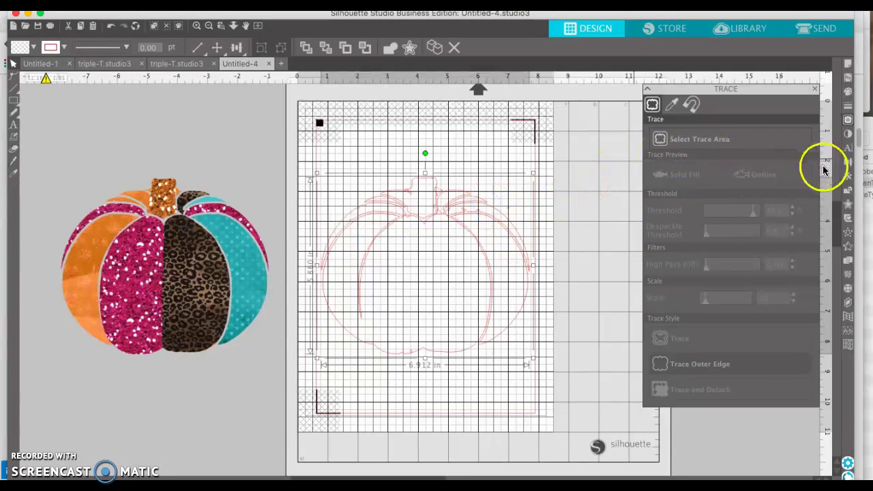
click(849, 208)
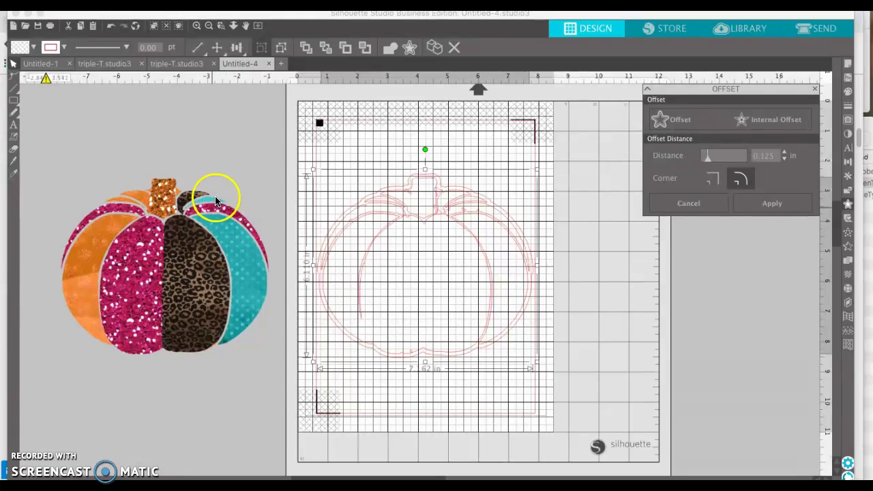
drag(157, 239, 293, 192)
click(171, 225)
drag(171, 225, 114, 232)
click(116, 232)
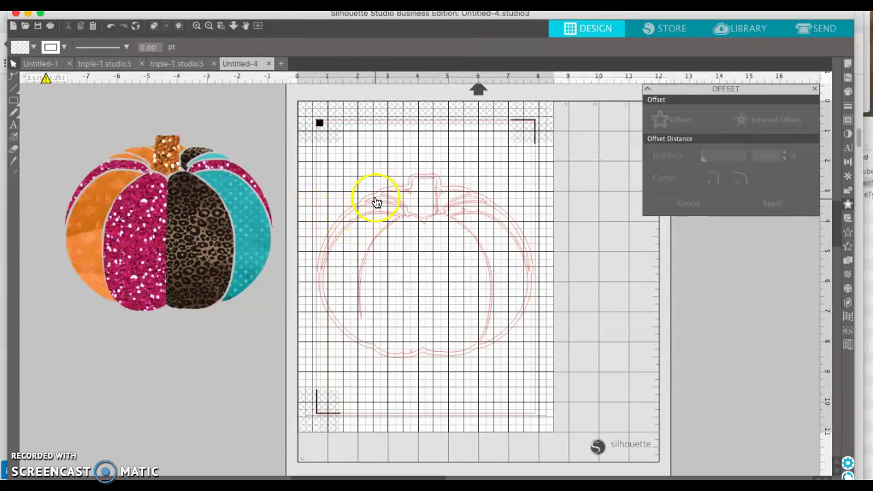
Step: Delete the 0.125 in offset outline around the traced pumpkin
click(459, 189)
click(462, 188)
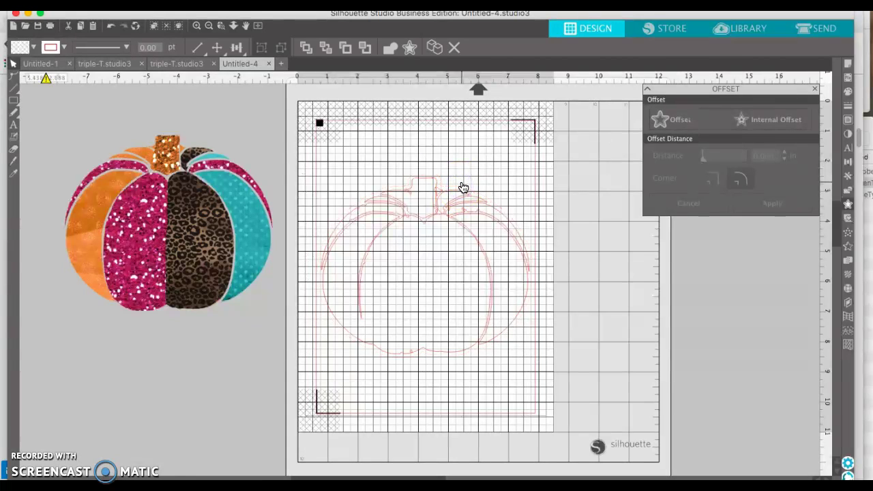
Step: Offset the traced pumpkin outline by about 0.1 in with rounded corners and delete the original inner trace
click(459, 194)
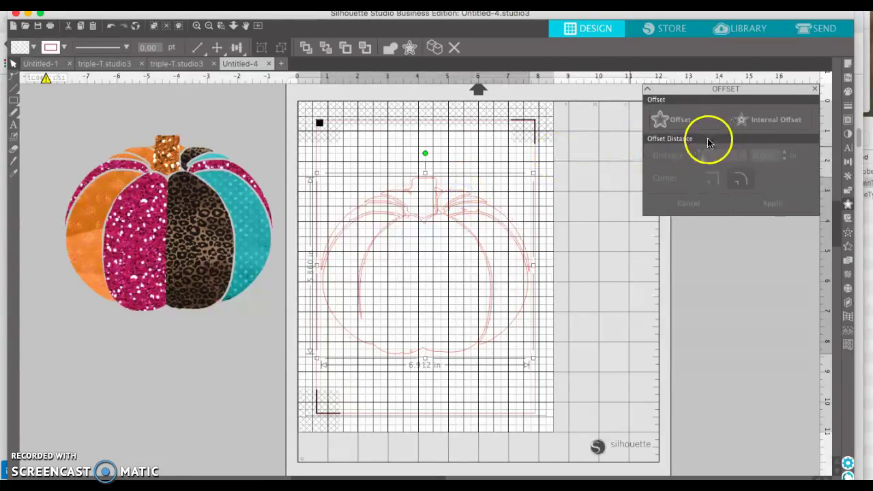
click(674, 121)
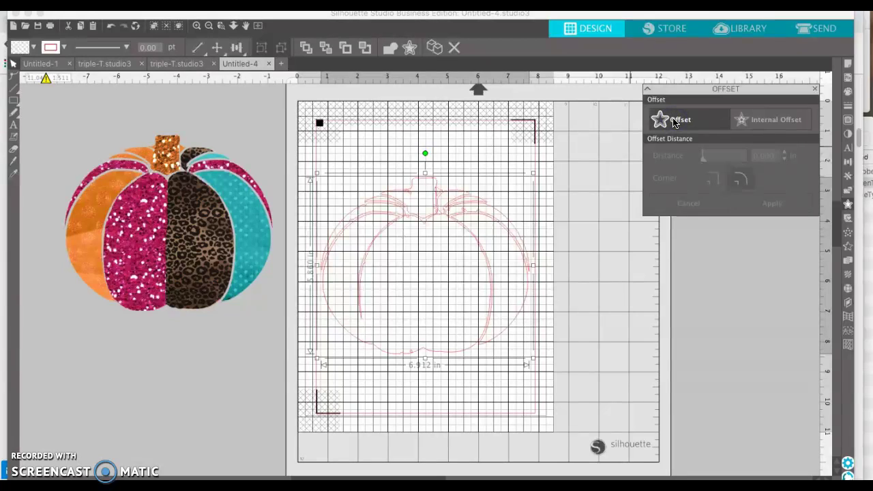
click(784, 161)
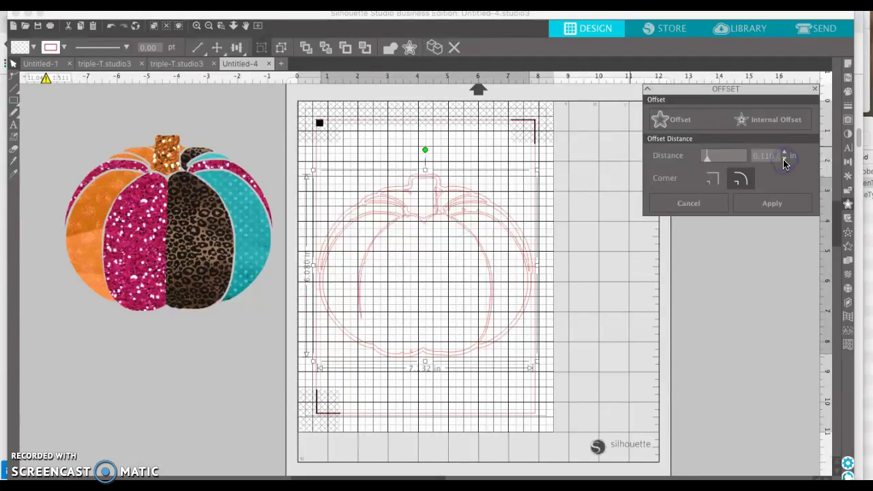
click(784, 162)
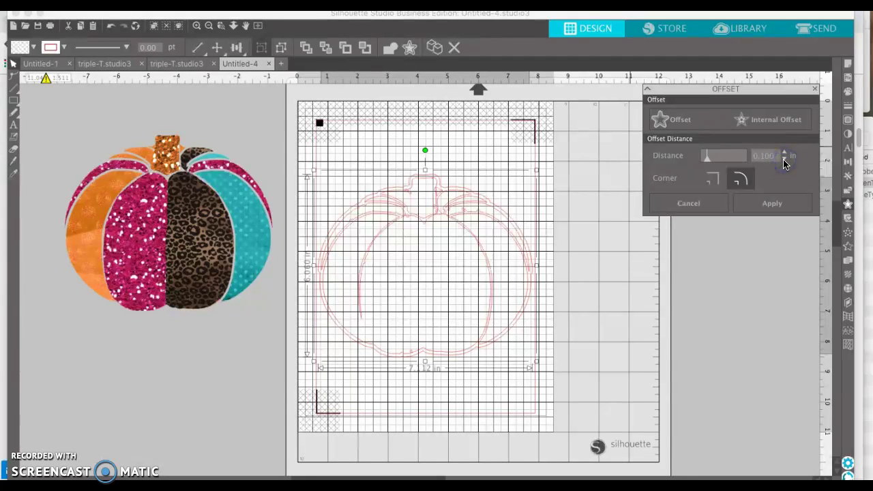
click(784, 163)
click(784, 161)
click(784, 161)
click(427, 217)
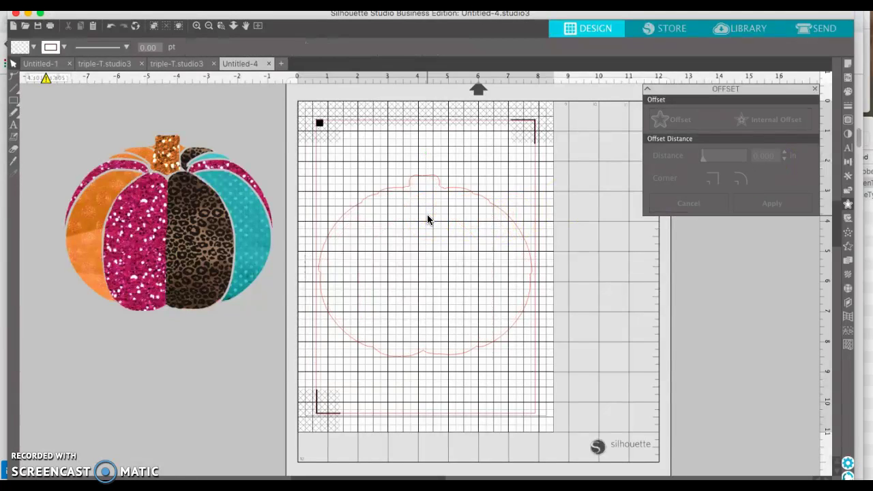
Step: Move the pumpkin image back inside the offset outline and rotate both together by 90° clockwise
click(202, 251)
drag(202, 251, 452, 295)
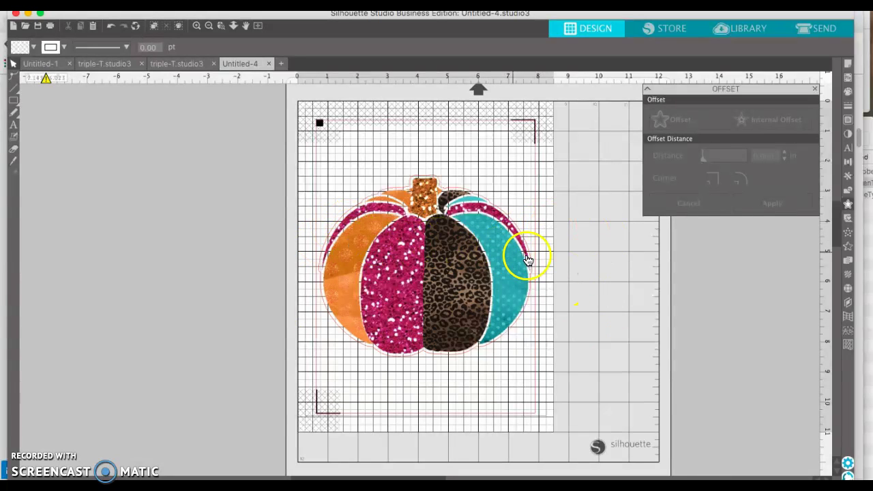
drag(309, 365, 246, 146)
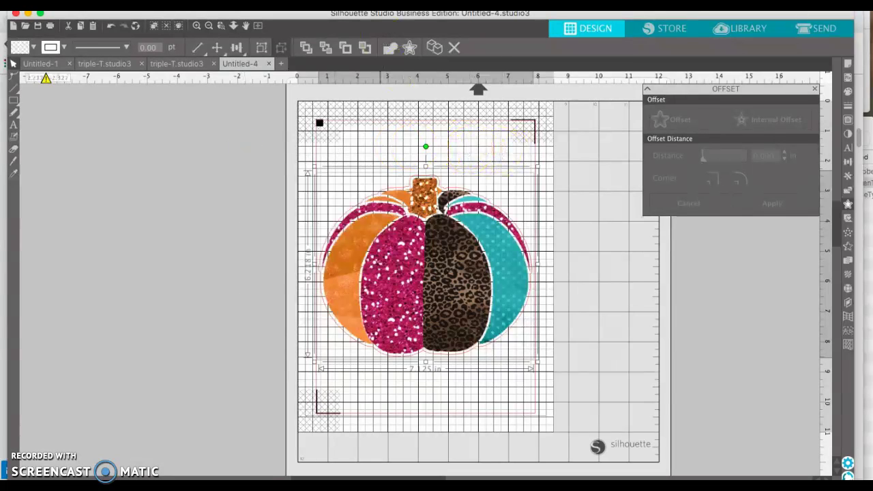
click(242, 0)
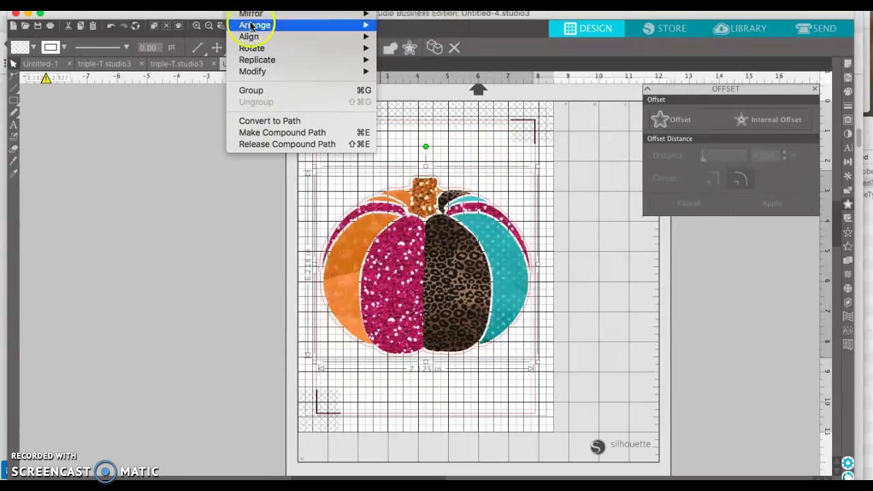
mouse_move(353, 48)
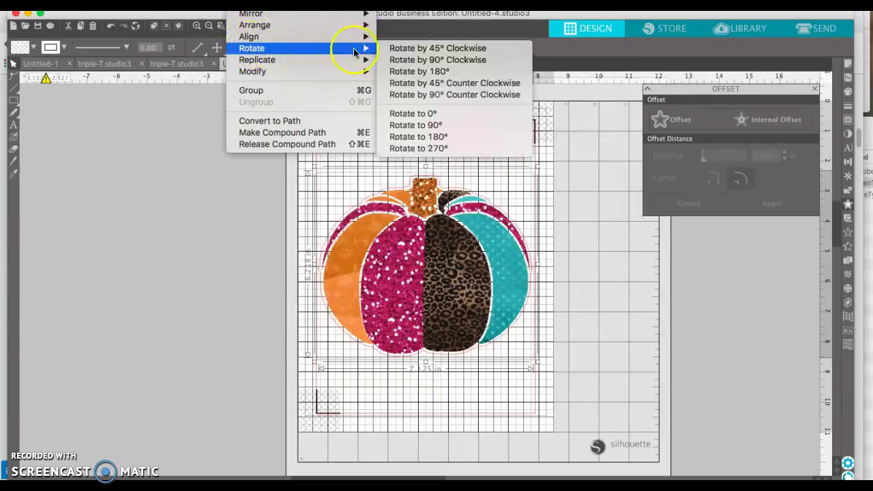
click(395, 60)
Step: Shift the rotated pumpkin and outline to the page's upper-left area inside the registration marks and enlarge them to about 7.3 by 8.3 in
drag(442, 262, 428, 236)
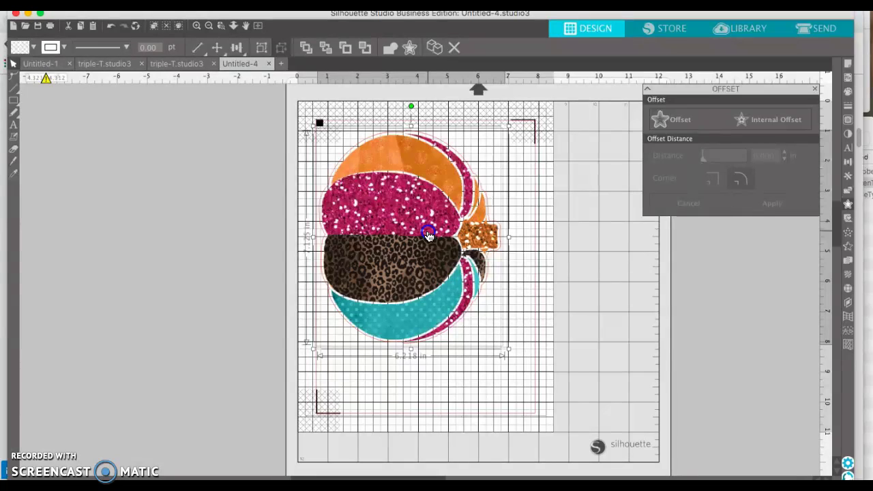
drag(428, 236, 429, 236)
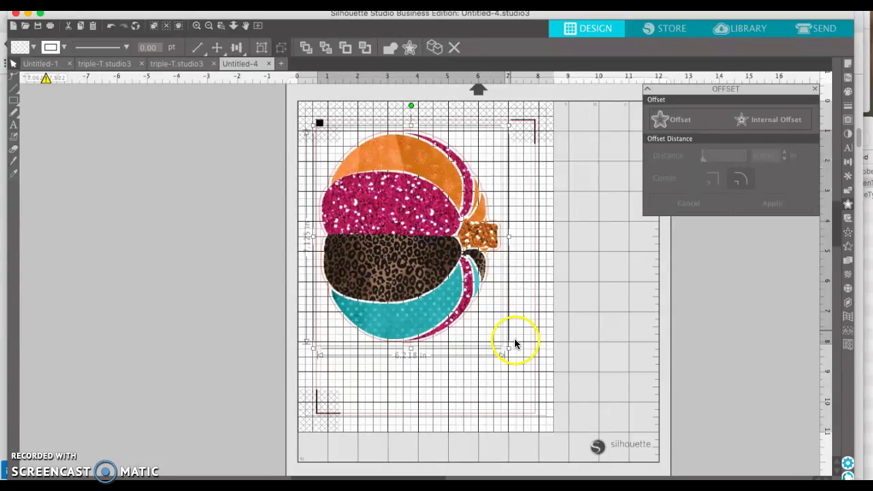
drag(509, 350, 518, 359)
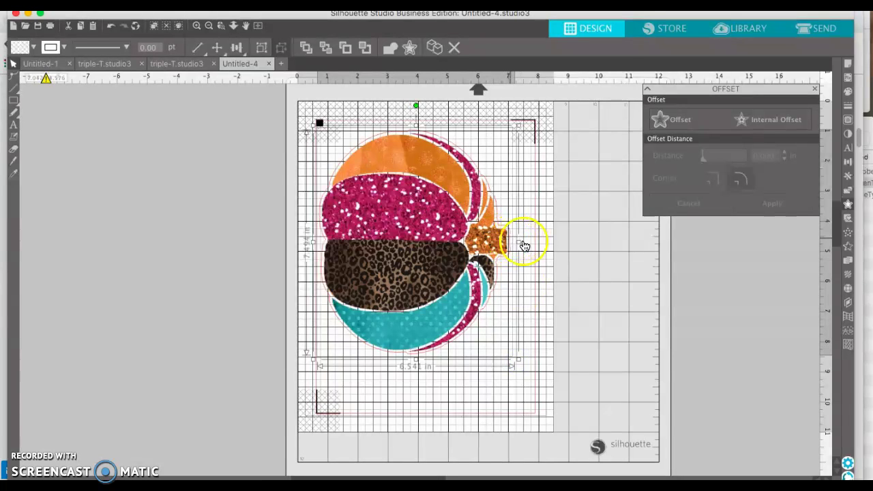
drag(520, 360, 540, 388)
click(645, 345)
click(651, 332)
click(601, 207)
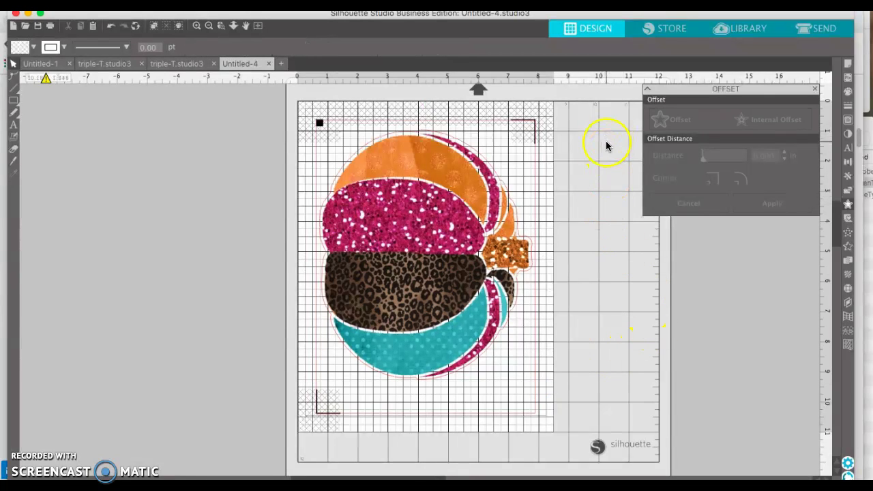
Step: Show the line color options for the pumpkin image and send the image to the back, behind the cut line
click(492, 166)
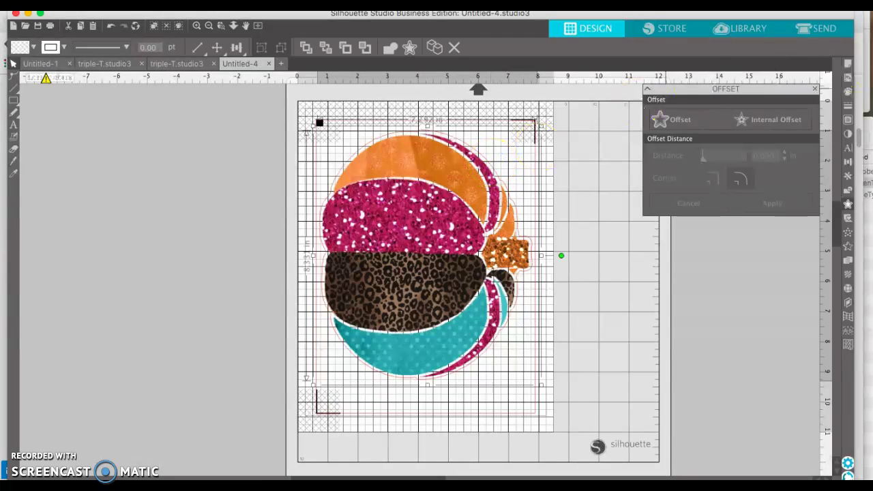
click(848, 107)
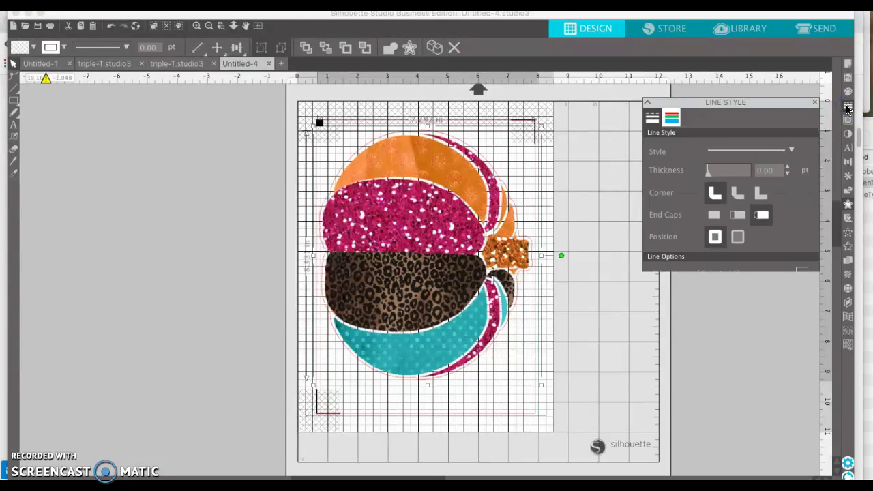
click(670, 106)
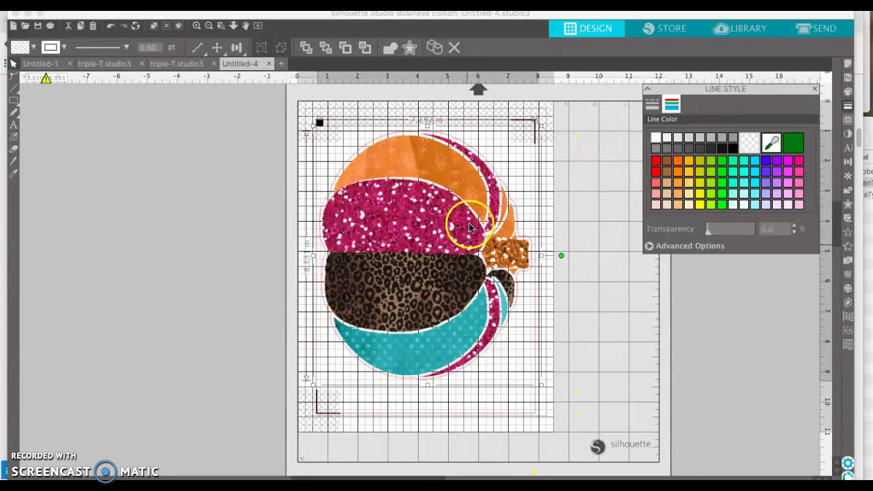
mouse_move(483, 225)
mouse_down()
mouse_move(539, 191)
mouse_move(510, 198)
mouse_up()
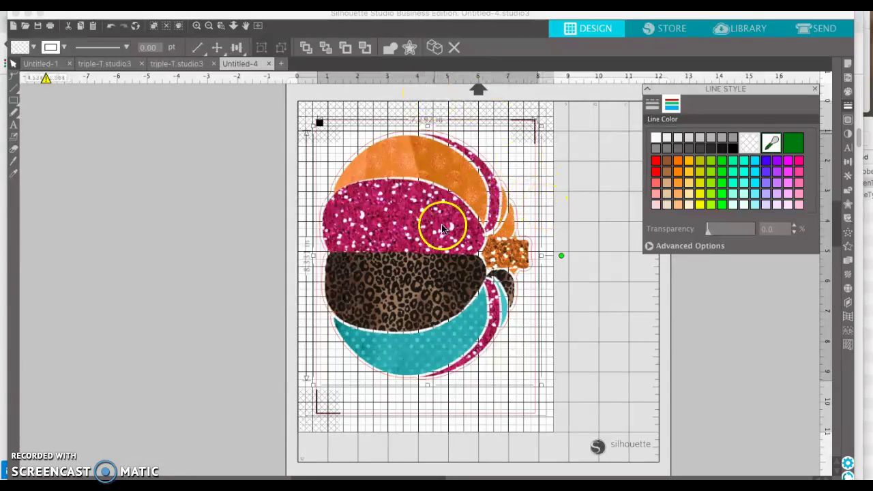
click(246, 3)
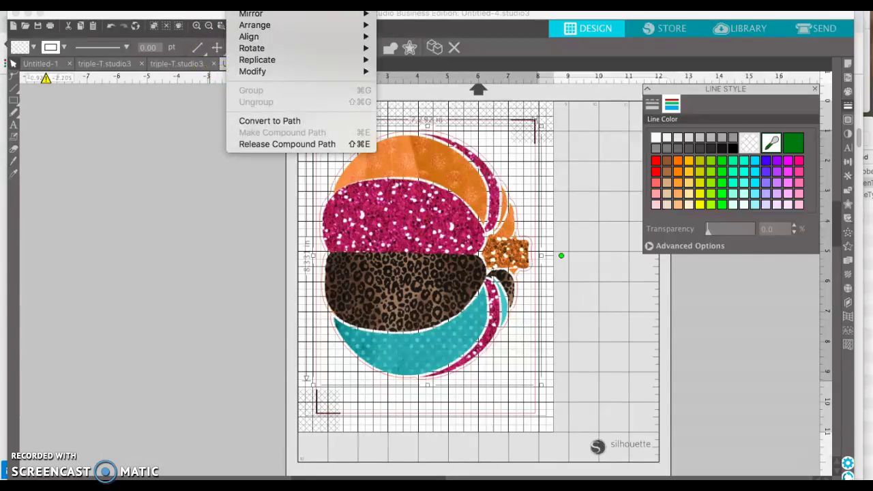
mouse_move(246, 26)
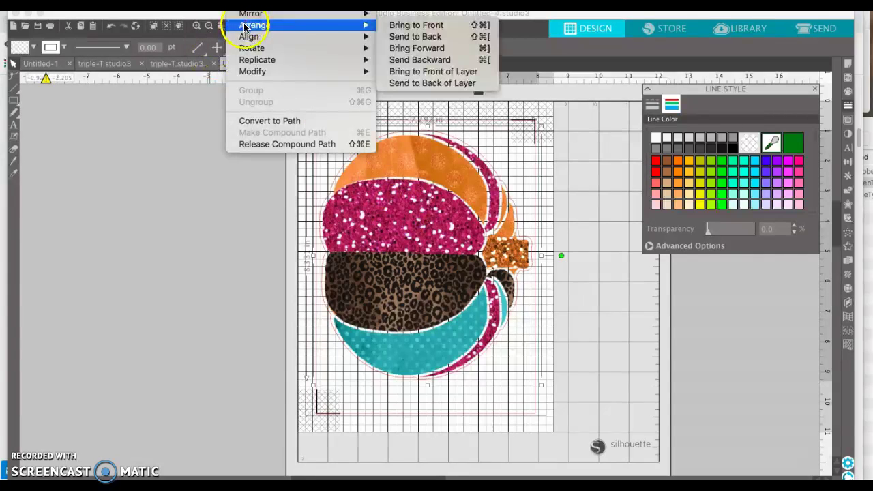
click(406, 38)
click(197, 179)
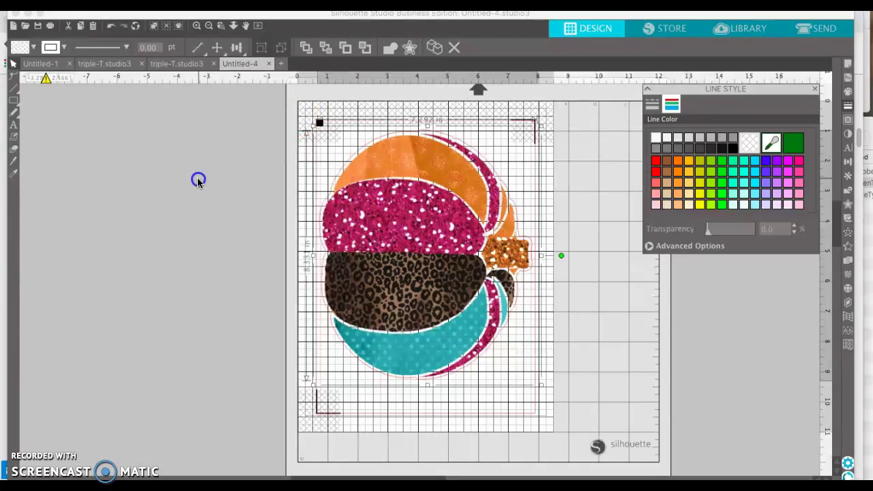
Step: Make the offset cut line around the pumpkin transparent and deselect it
click(346, 165)
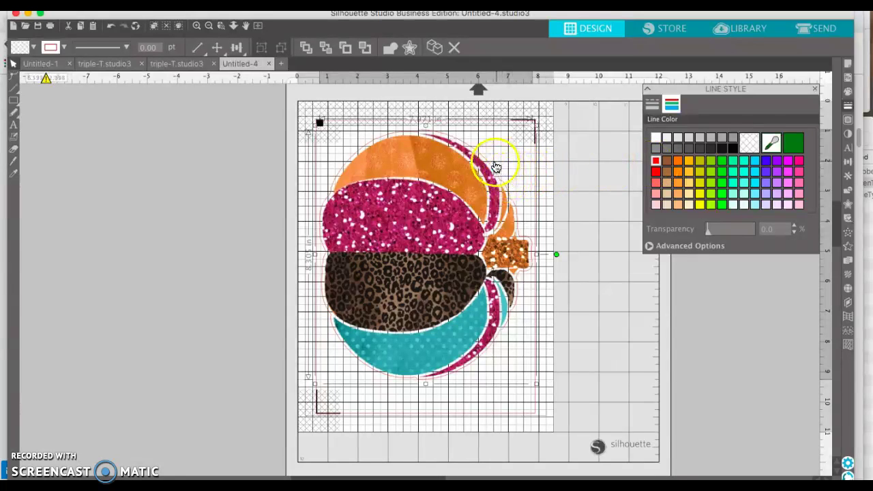
click(748, 142)
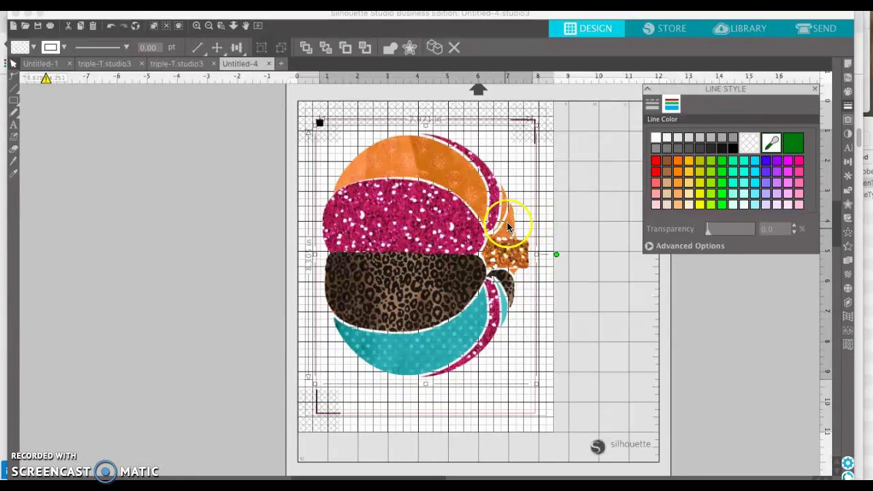
click(639, 299)
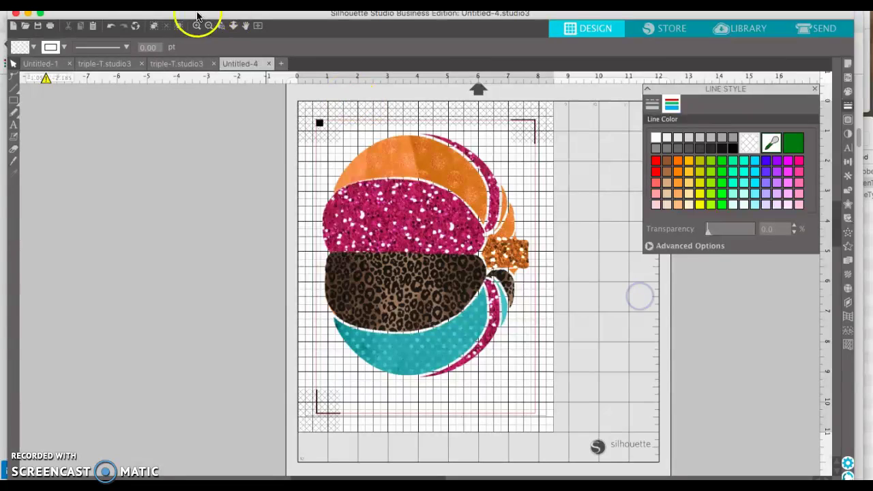
Step: Print one copy of the page on the Canon MX920 series with the media type set to Photo
click(126, 7)
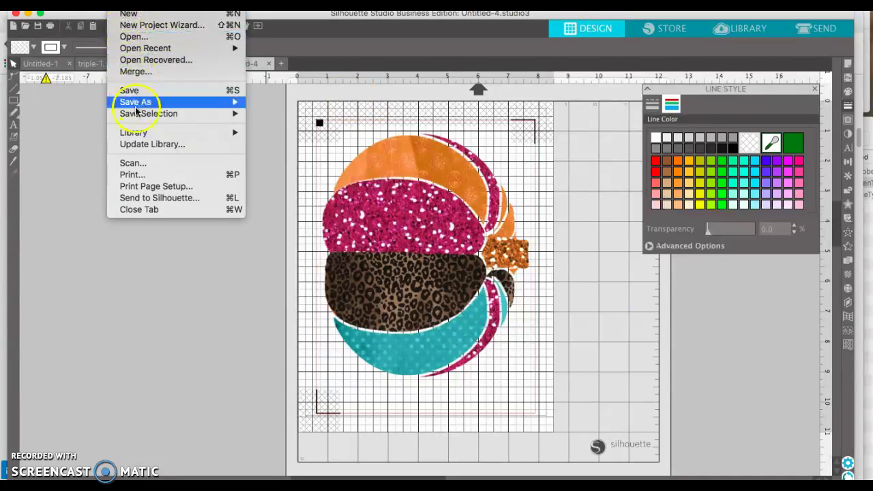
click(128, 176)
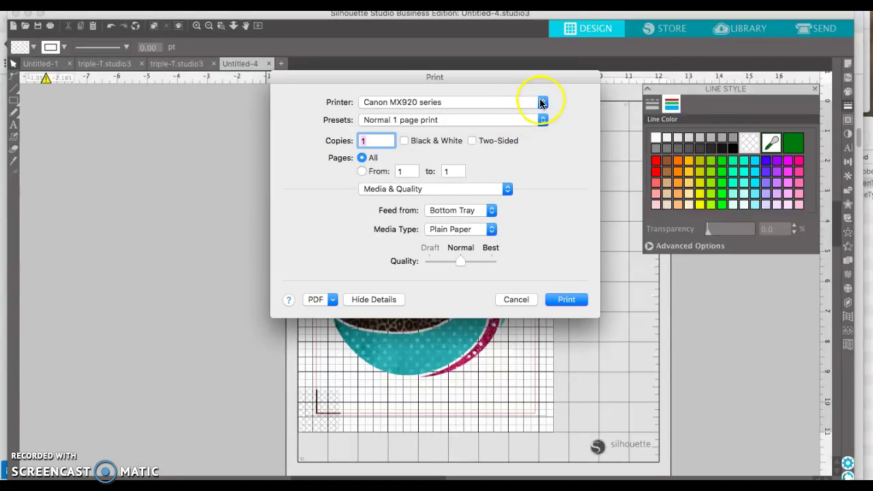
click(542, 103)
click(518, 100)
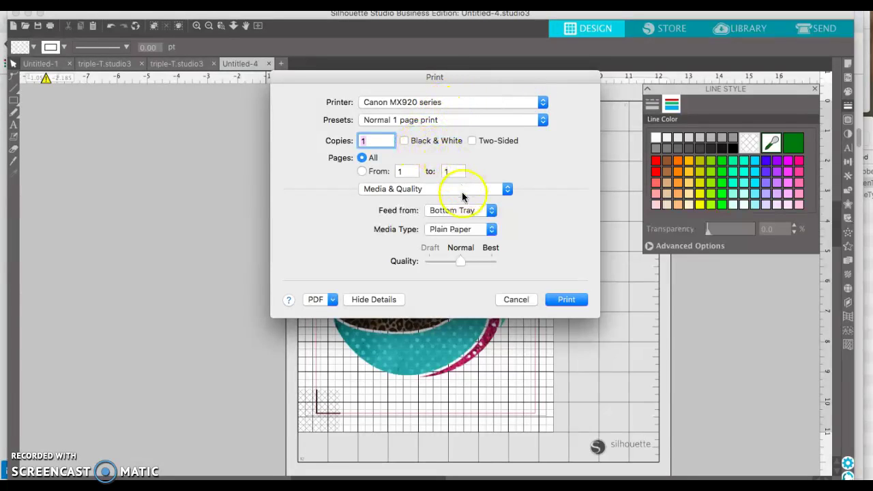
click(470, 229)
click(454, 219)
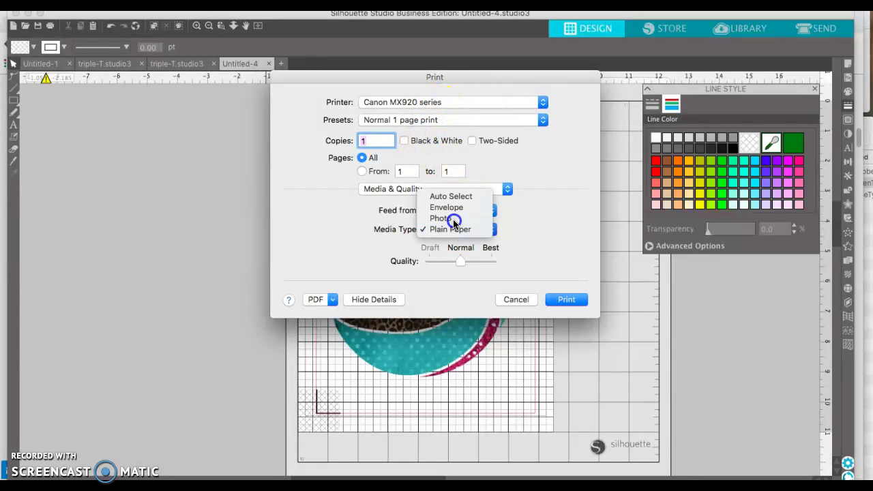
click(570, 301)
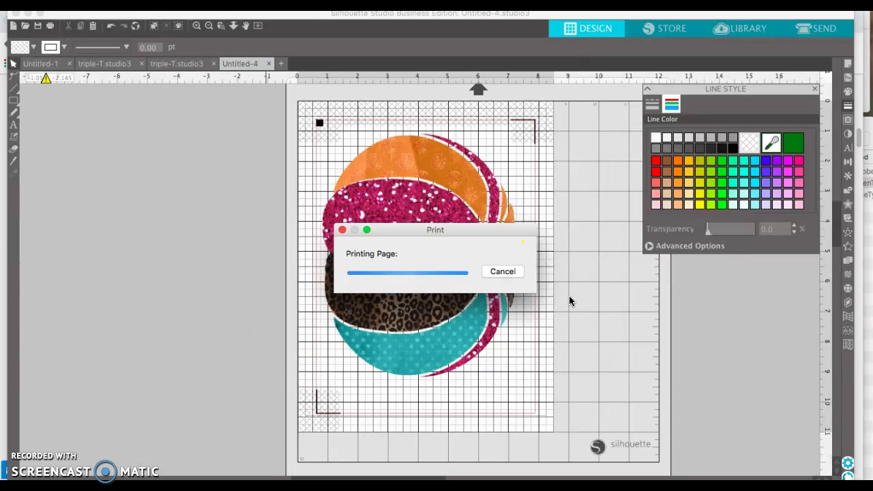